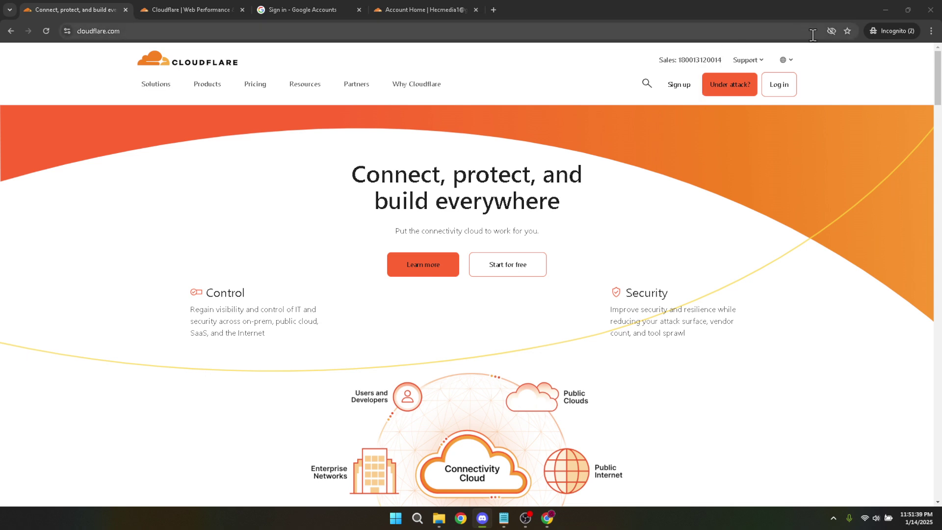
Open Chrome Settings from the three-dot menu and go to Privacy and security
{"action": "left_click", "coordinate": [932, 32]}
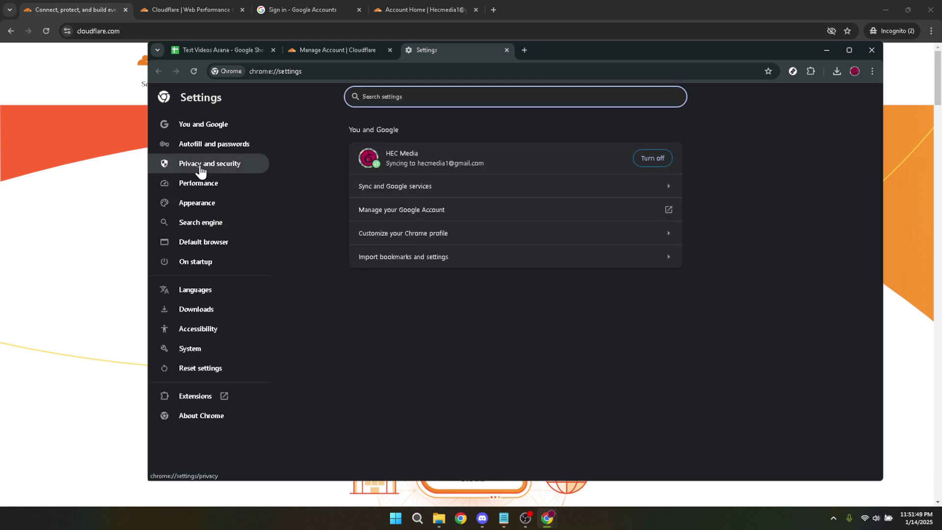
{"action": "left_click", "coordinate": [214, 170]}
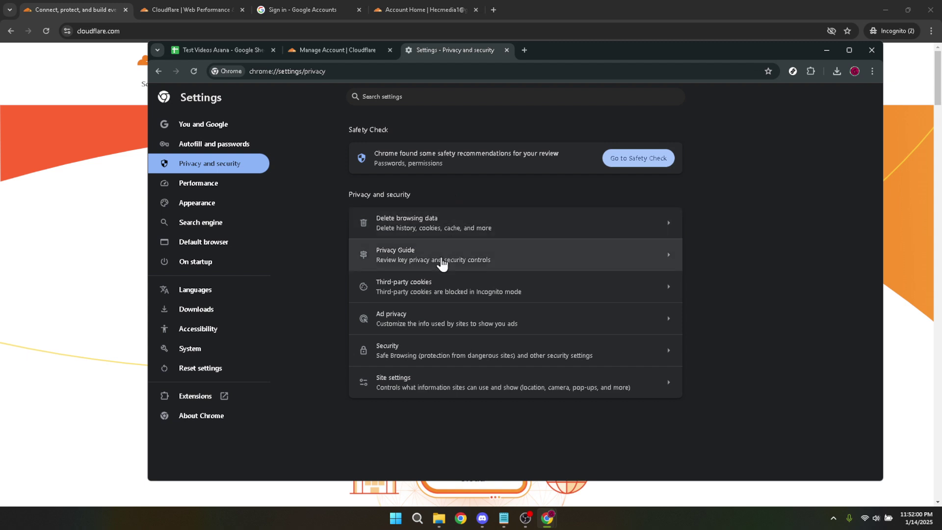
Go to Security and expand the Use secure DNS provider dropdown
{"action": "left_click", "coordinate": [393, 351]}
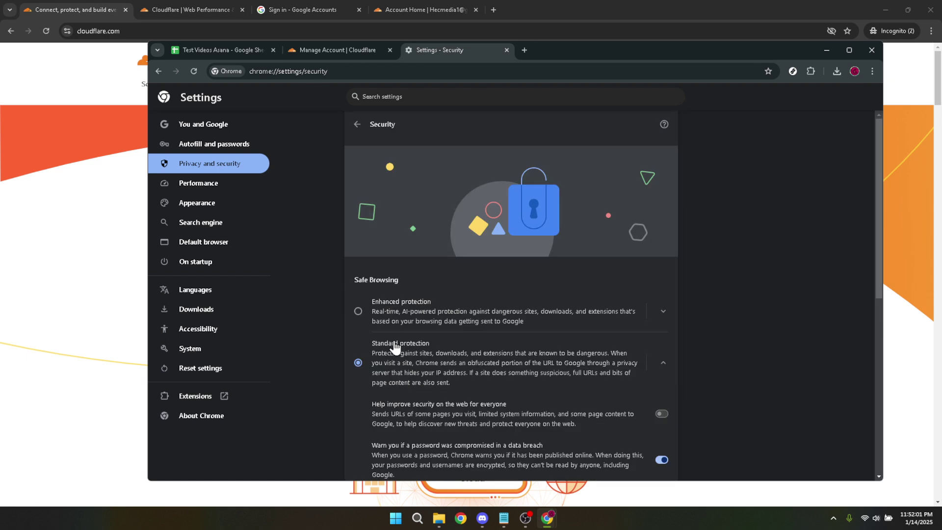
{"action": "scroll", "coordinate": [452, 312], "scroll_direction": "down", "scroll_amount": 3}
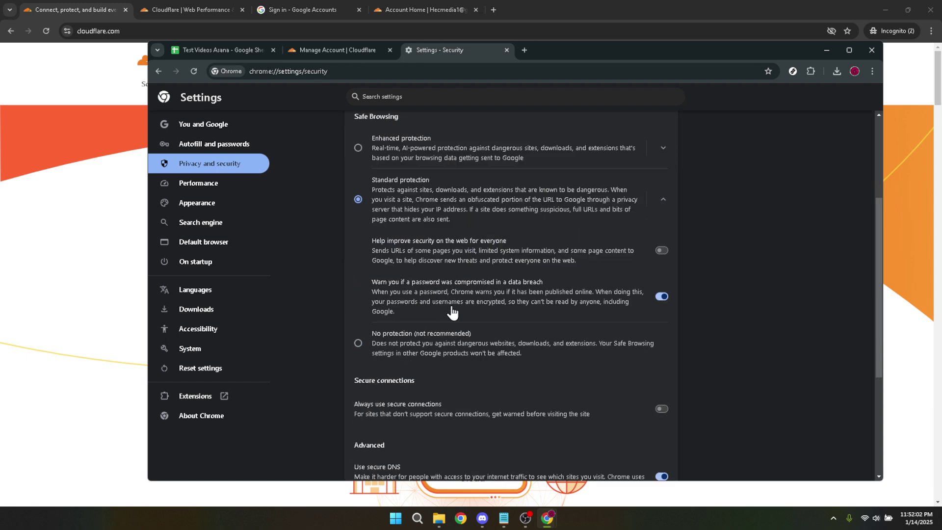
{"action": "scroll", "coordinate": [452, 313], "scroll_direction": "down", "scroll_amount": 1}
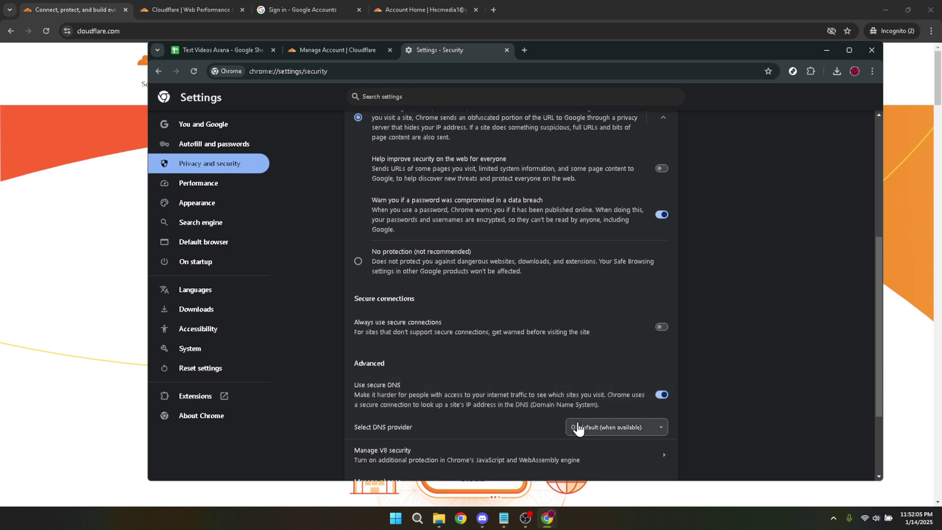
{"action": "scroll", "coordinate": [604, 423], "scroll_direction": "down", "scroll_amount": 1}
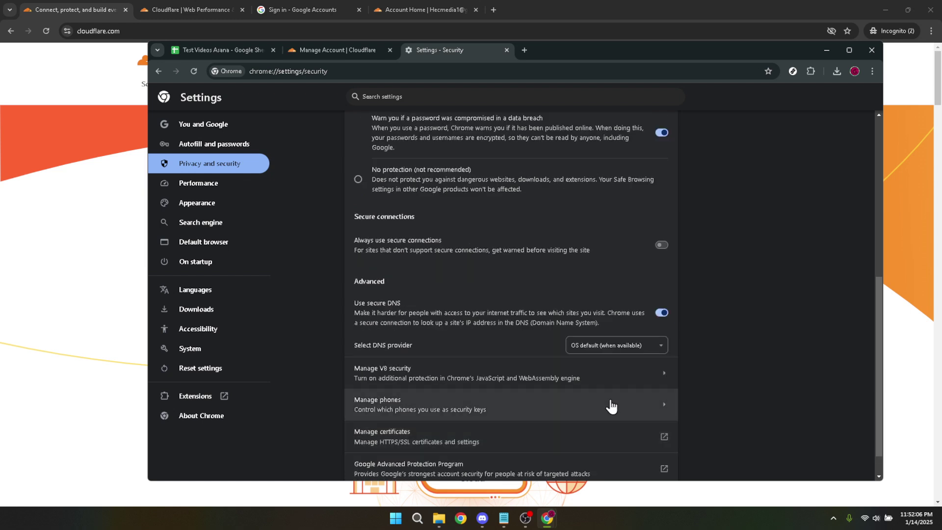
{"action": "left_click", "coordinate": [599, 349]}
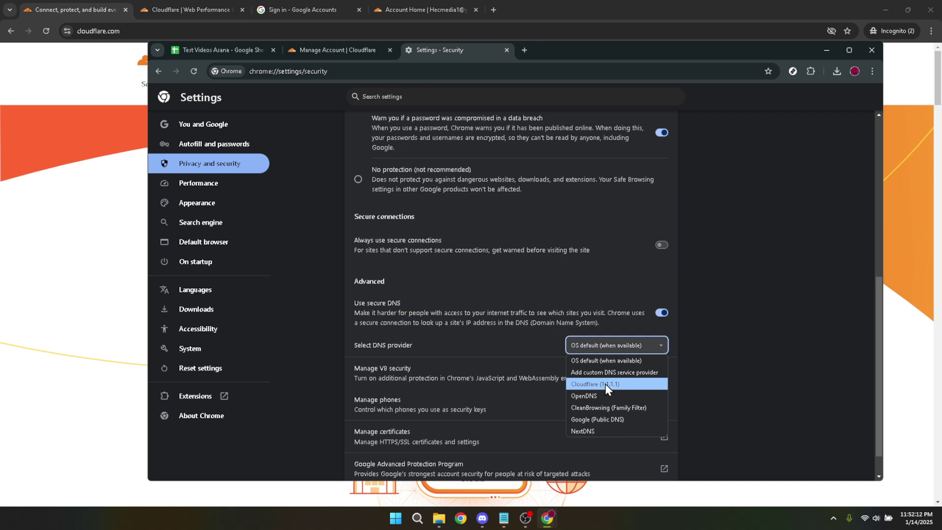
Select Cloudflare (1.1.1.1) from the secure DNS provider list
{"action": "left_click", "coordinate": [605, 384]}
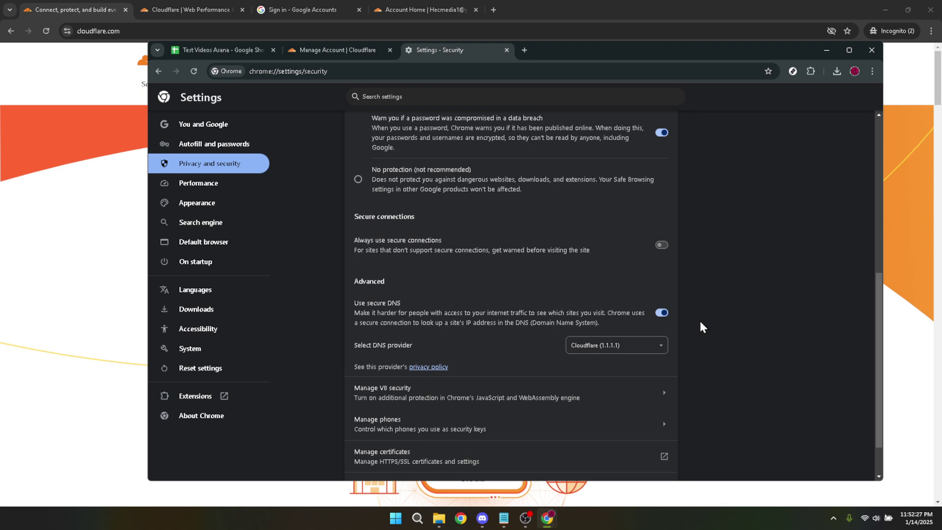
Switch to the 'Manage Account | Cloudflare' tab showing the account Members page
{"action": "left_click", "coordinate": [324, 52]}
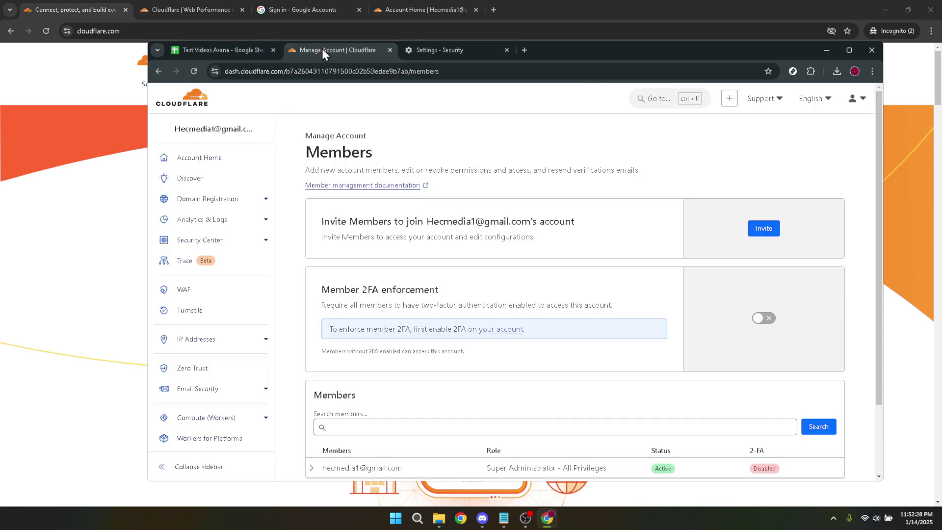